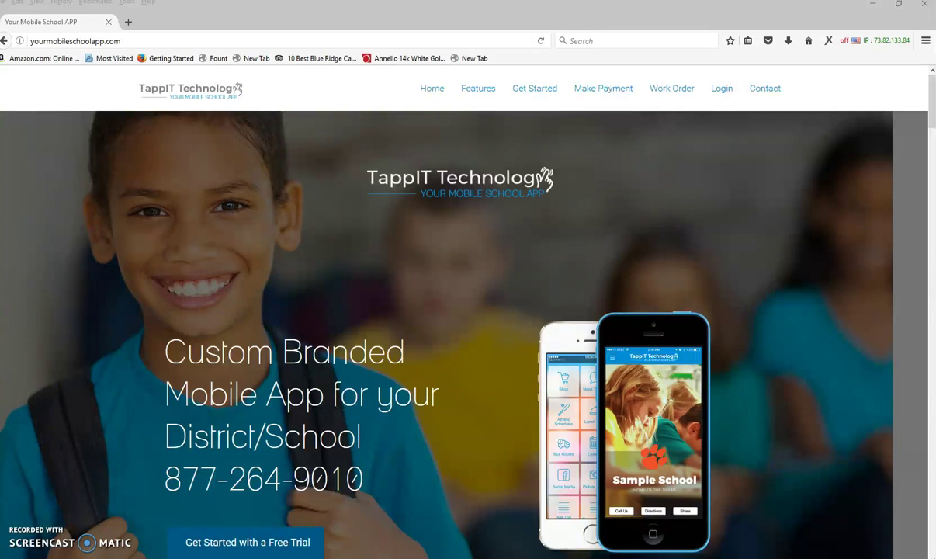
Log in with the saved school-app login to land on the Overview dashboard
left_click(720, 92)
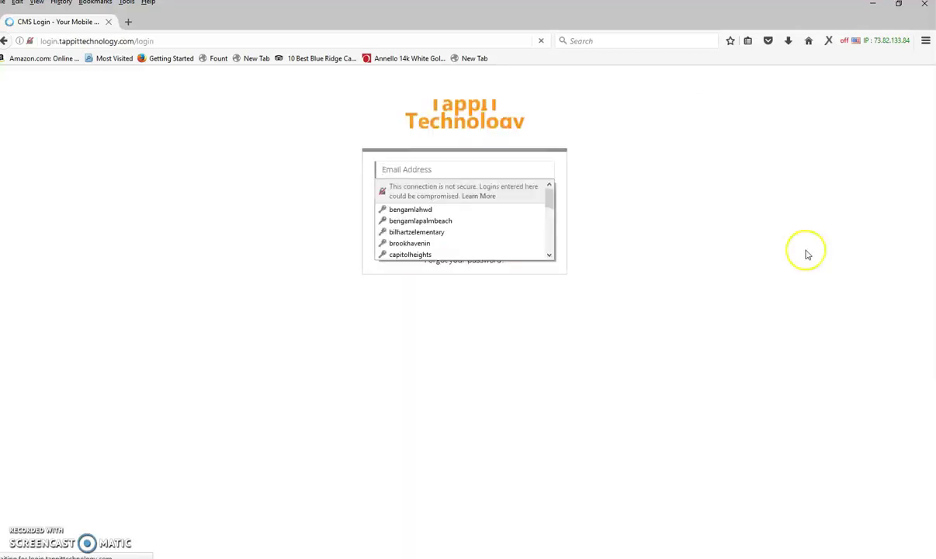
left_click(455, 165)
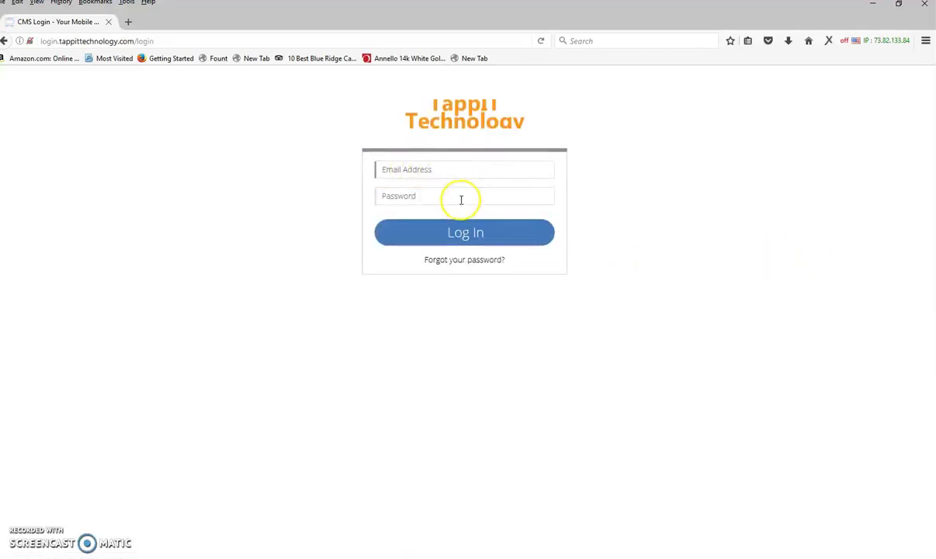
left_click(444, 167)
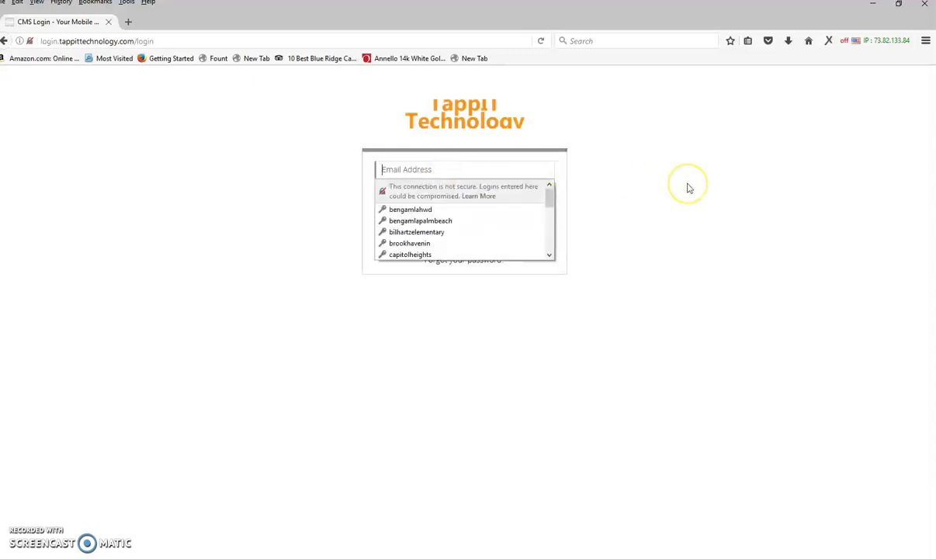
type("your")
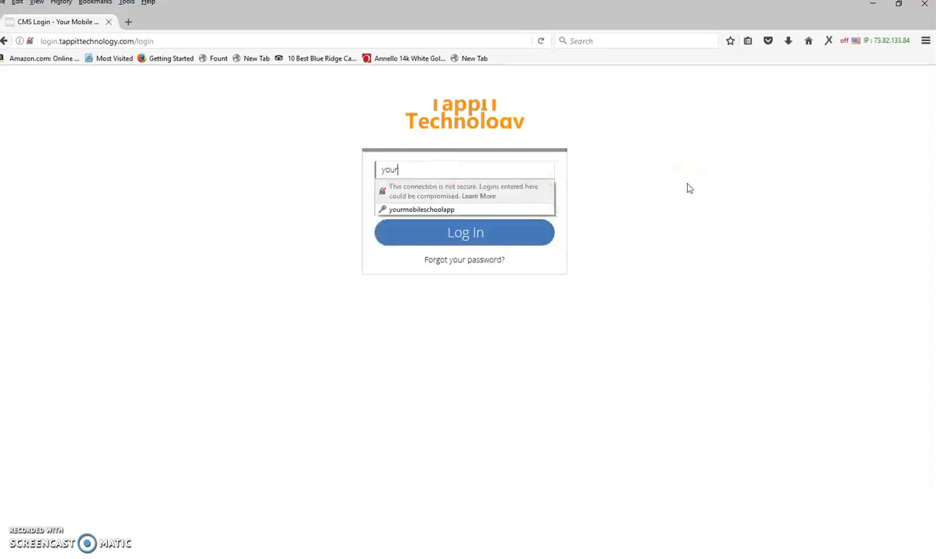
type("mobileschoolapp")
key("Tab")
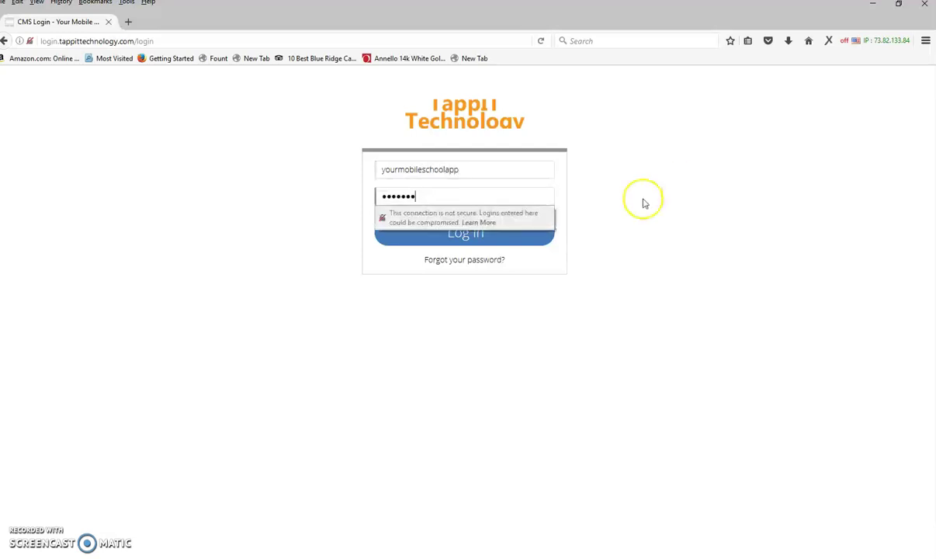
left_click(481, 239)
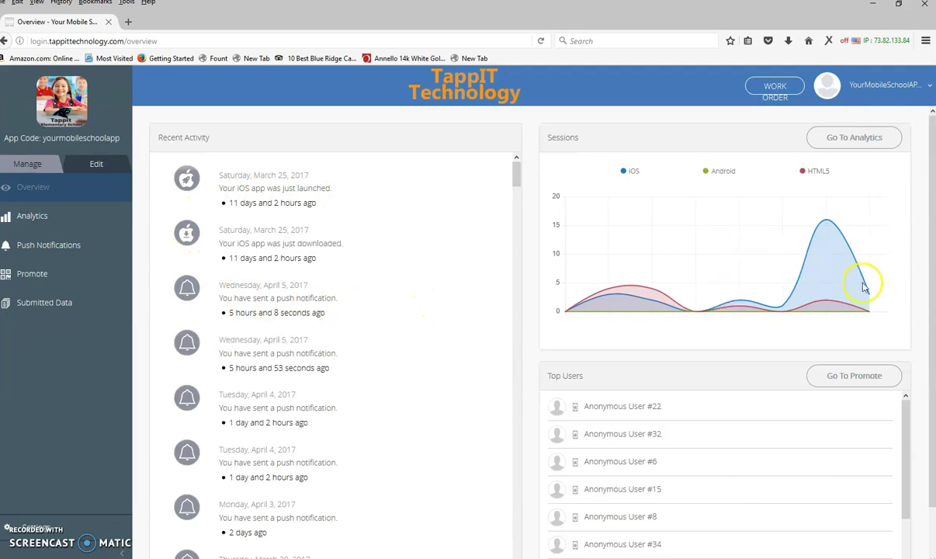
Open Edit > Build to show the (GMT-05:00) Eastern Time timezone and iOS/Android store URLs
left_click(27, 165)
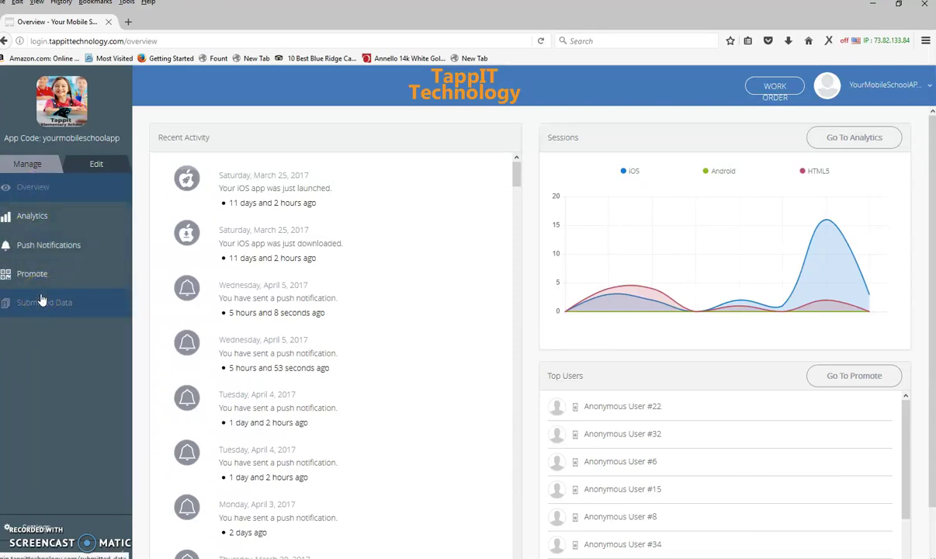
left_click(95, 164)
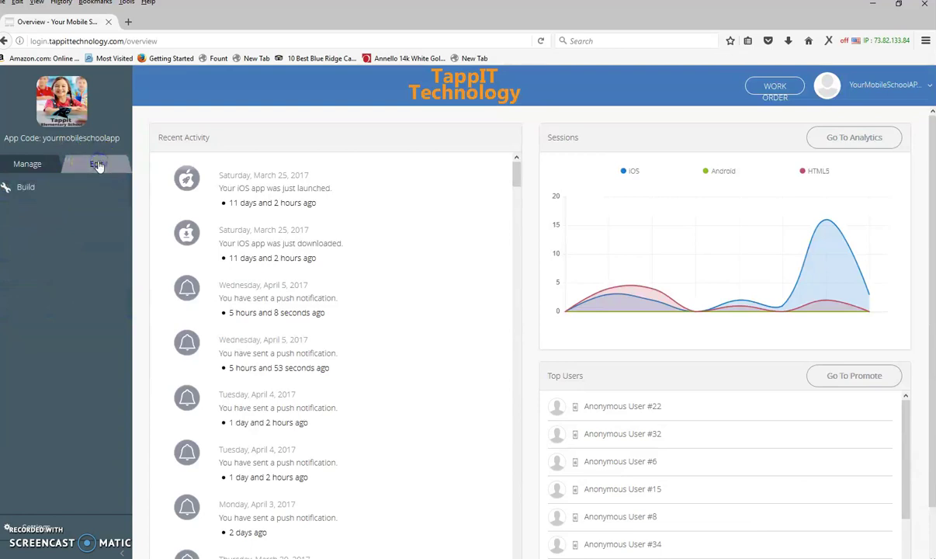
left_click(35, 191)
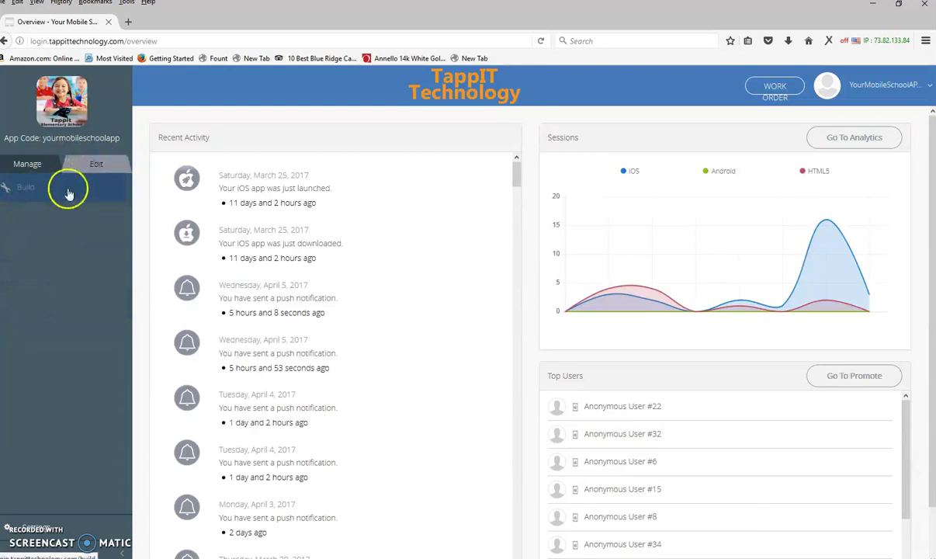
left_click(27, 165)
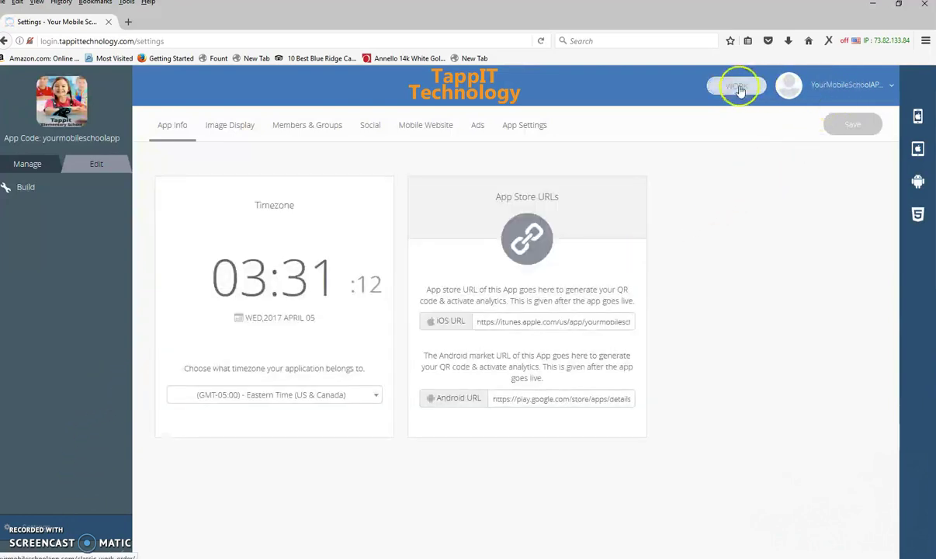
left_click(725, 160)
left_click(737, 91)
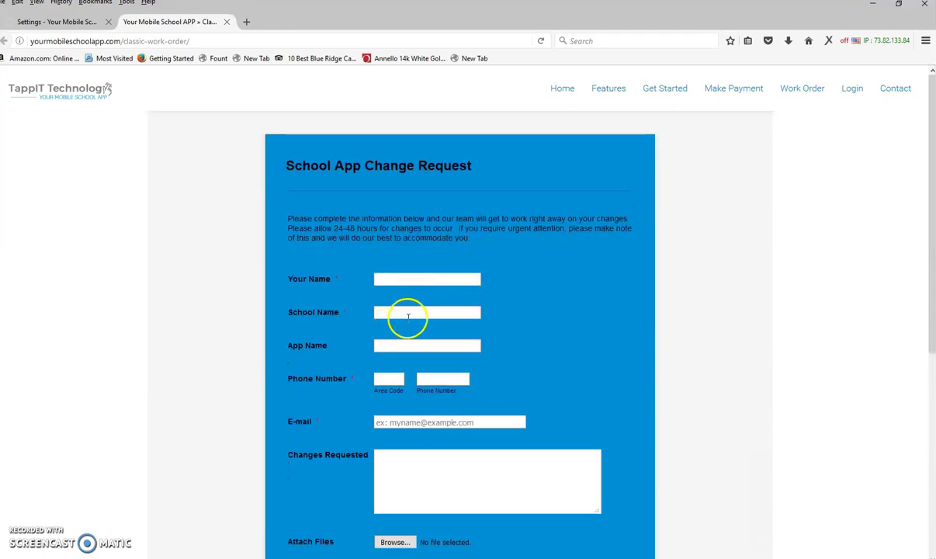
scroll(412, 438, "down", 2)
left_click(414, 412)
scroll(414, 409, "down", 5)
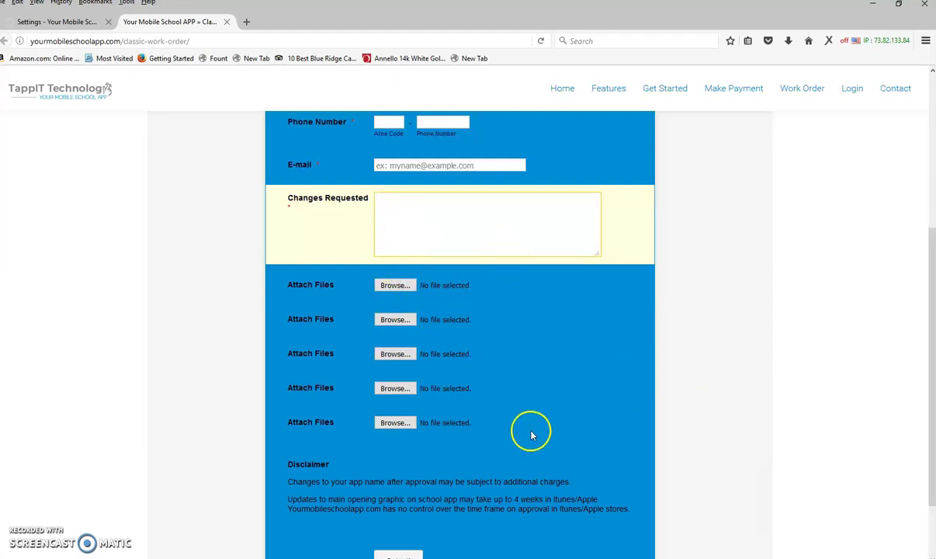
scroll(586, 466, "up", 3)
scroll(585, 460, "up", 2)
left_click(226, 22)
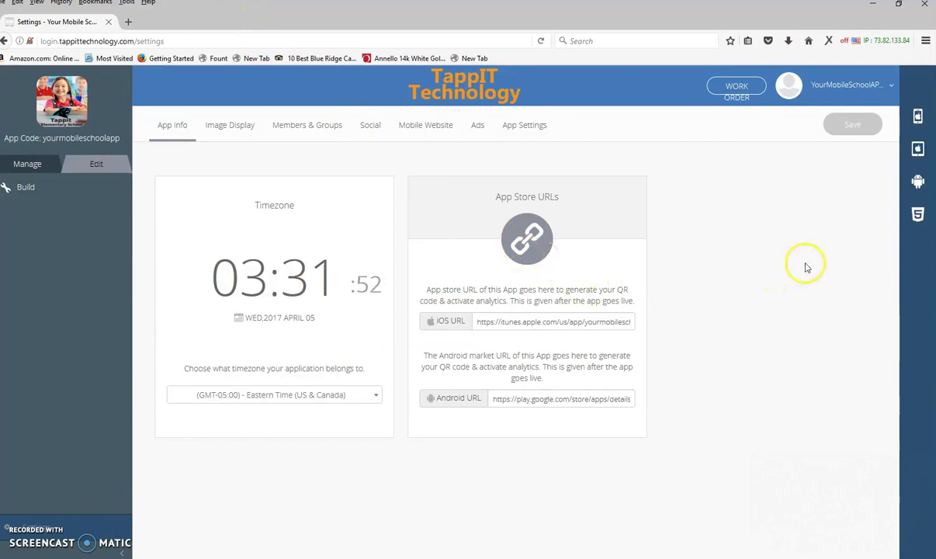
Open the account settings page from the account menu at top-right
left_click(23, 164)
left_click(23, 187)
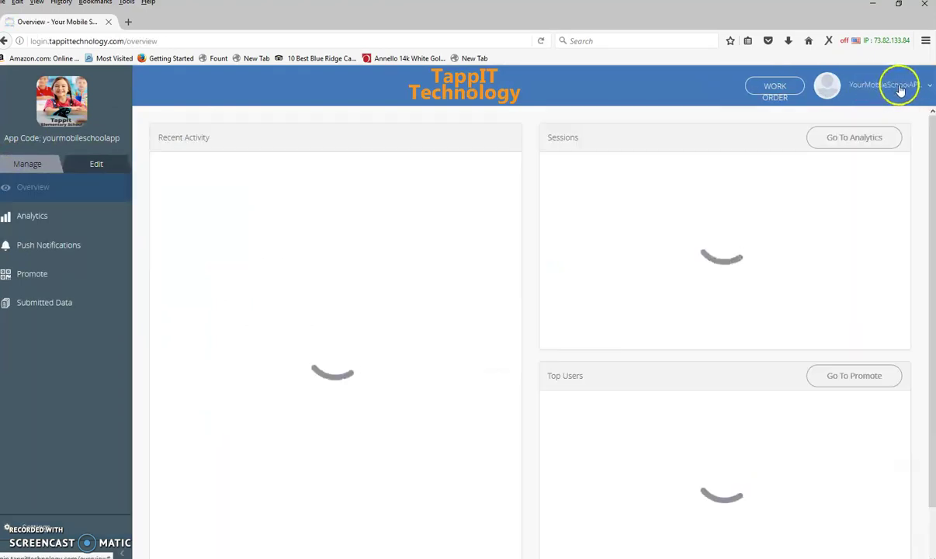
left_click(911, 89)
left_click(871, 106)
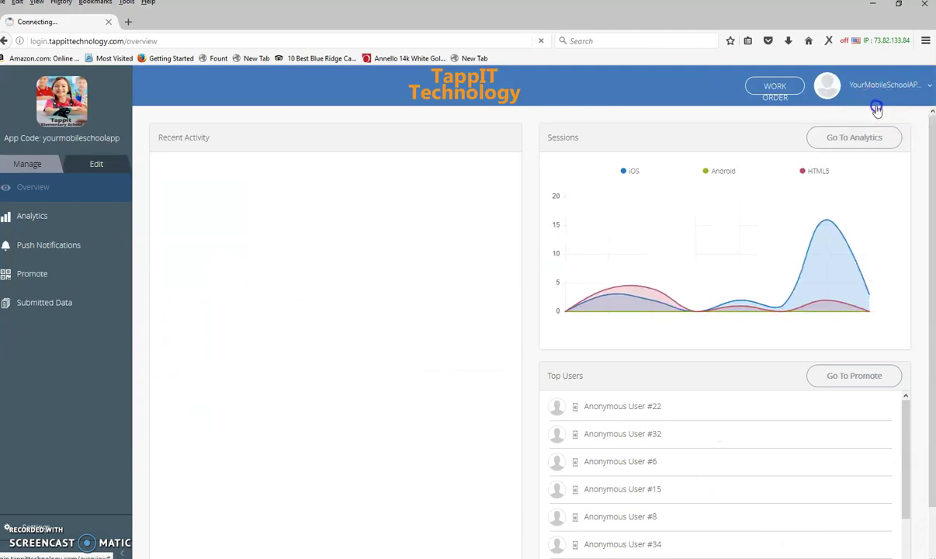
left_click(893, 80)
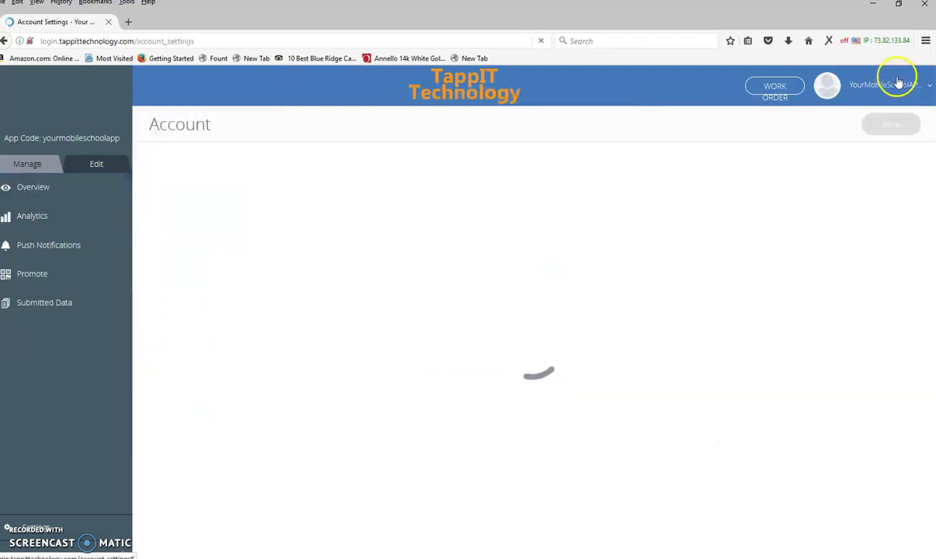
left_click(885, 105)
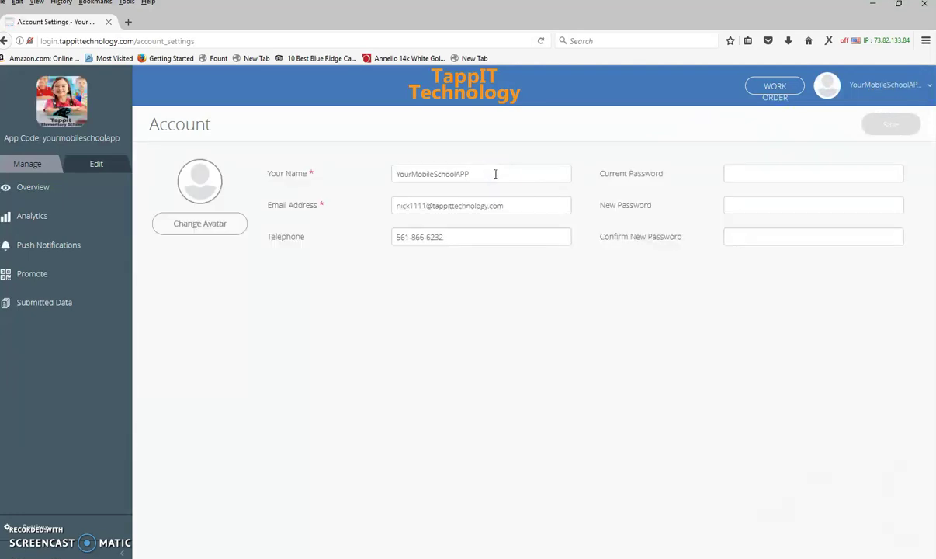
Fill in the account's name, e-mail and telephone number, then return to Overview
left_click(497, 175)
left_click(479, 236)
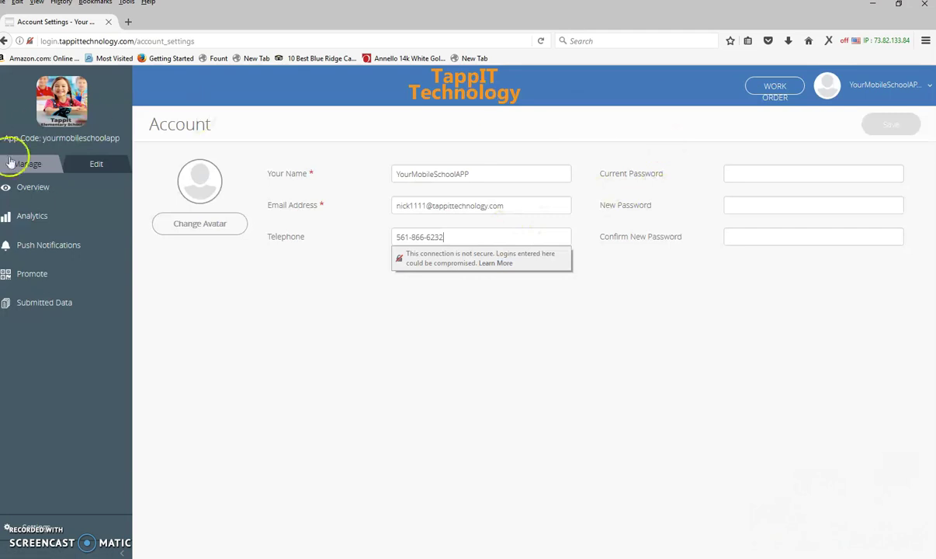
left_click(37, 193)
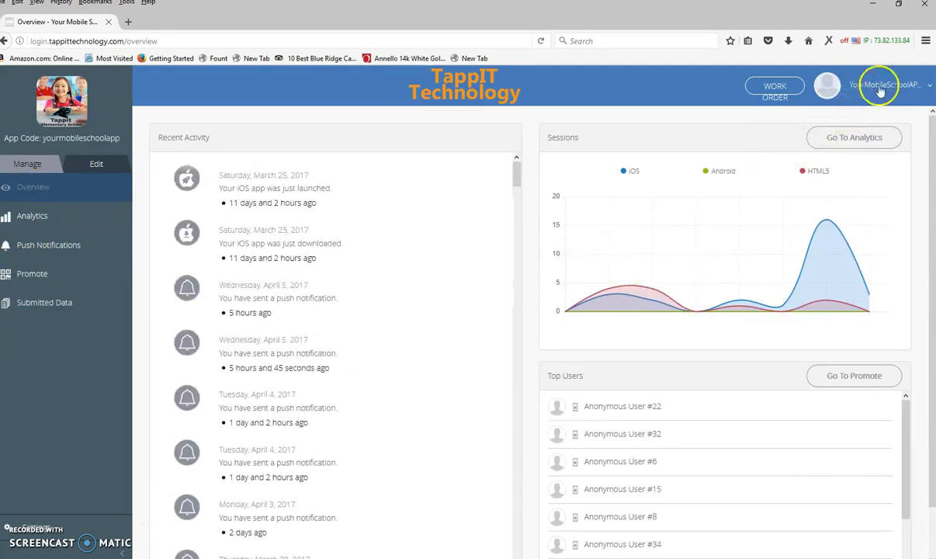
Confirm the App Info timezone is (GMT-05:00) Eastern Time, then view Members & Groups
left_click(31, 524)
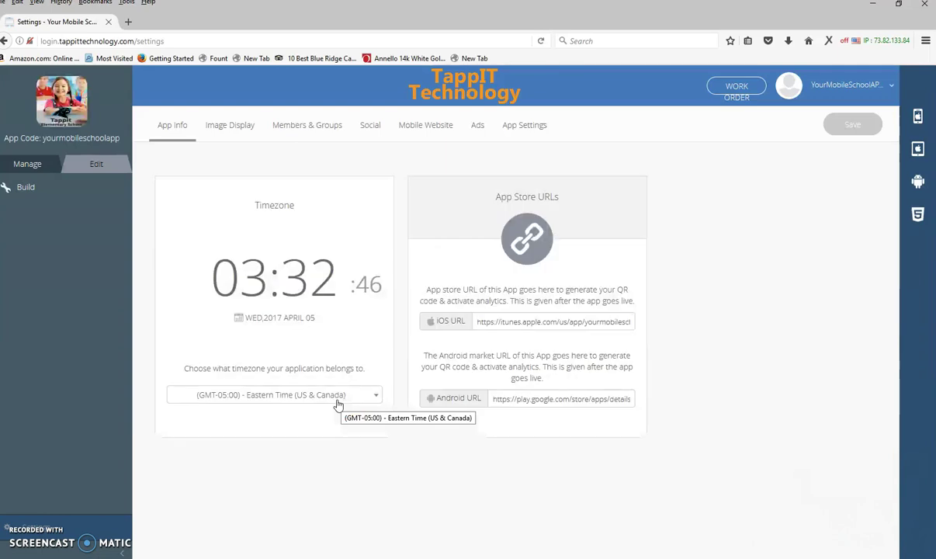
left_click(291, 403)
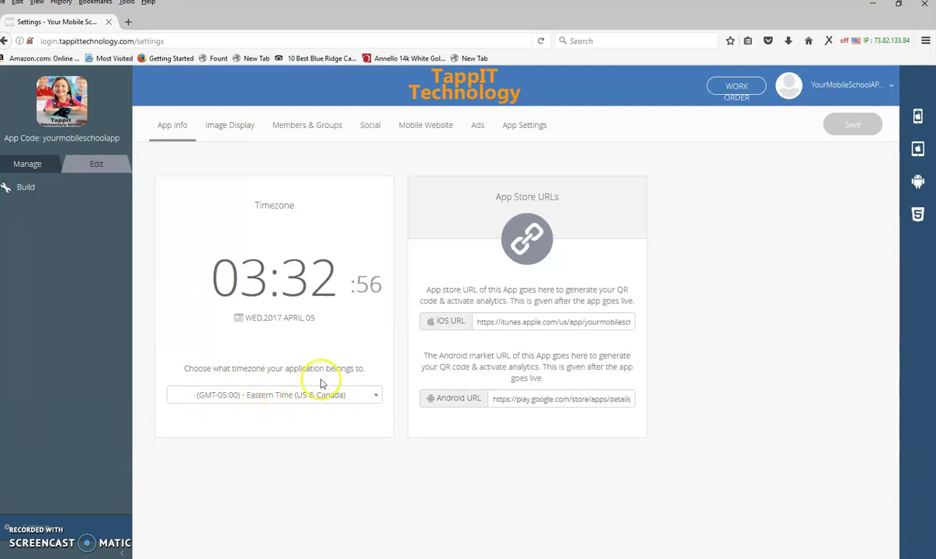
left_click(314, 129)
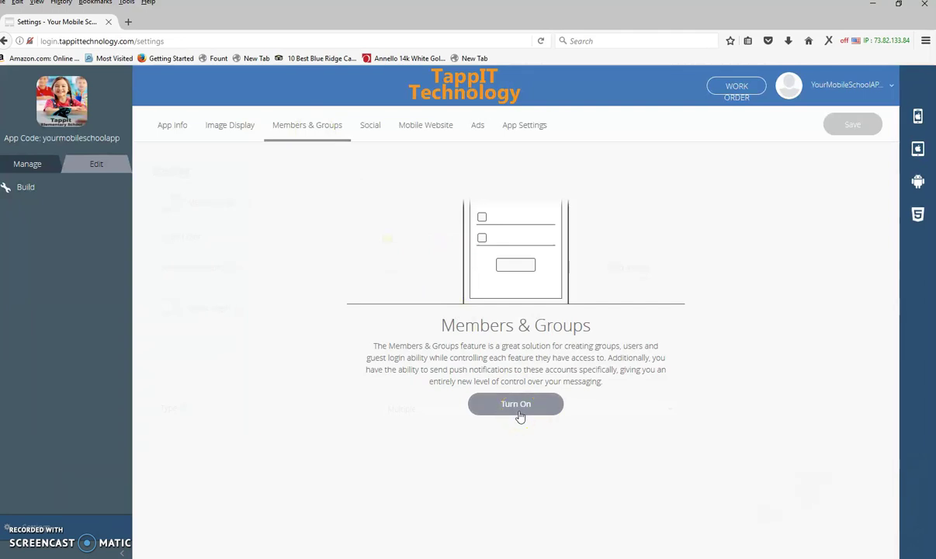
In Social settings, toggle User Commenting Ability off and back on, leaving the share message empty
left_click(374, 125)
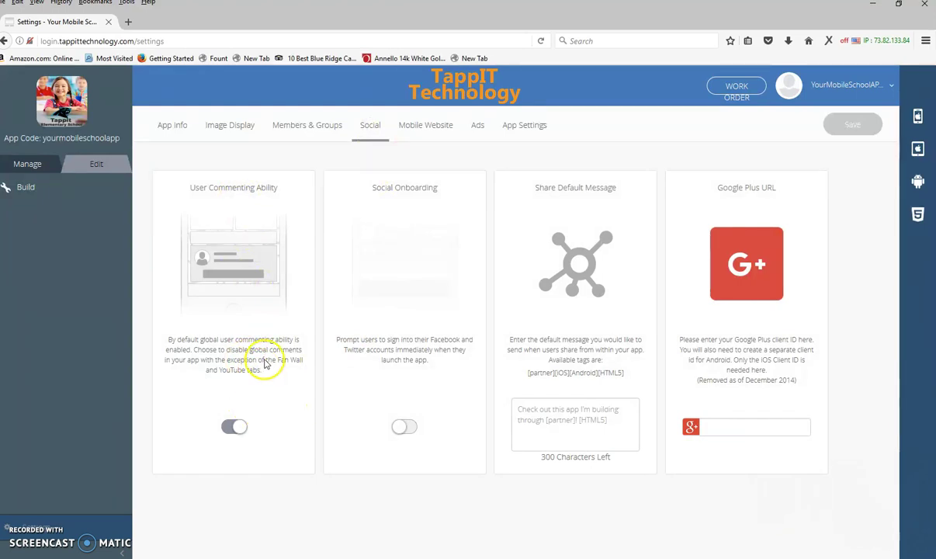
left_click(233, 426)
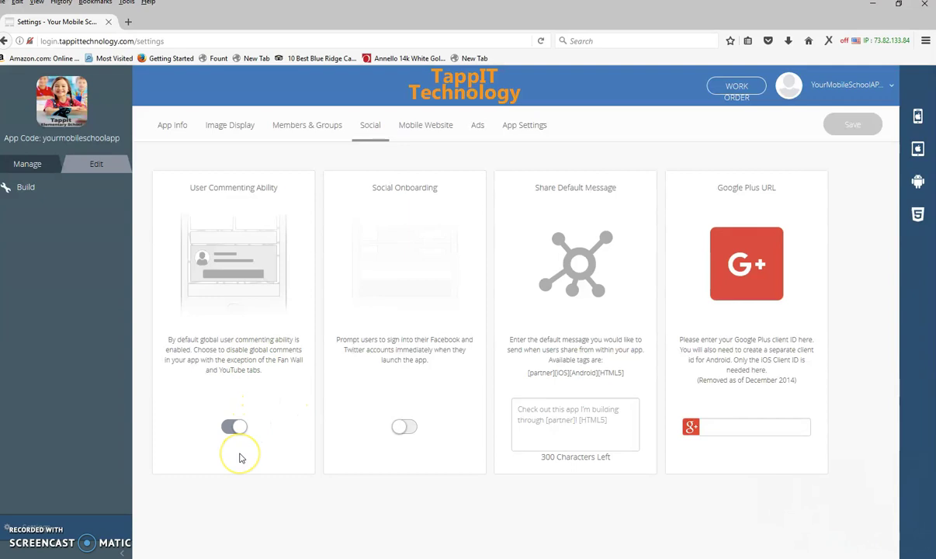
left_click(240, 427)
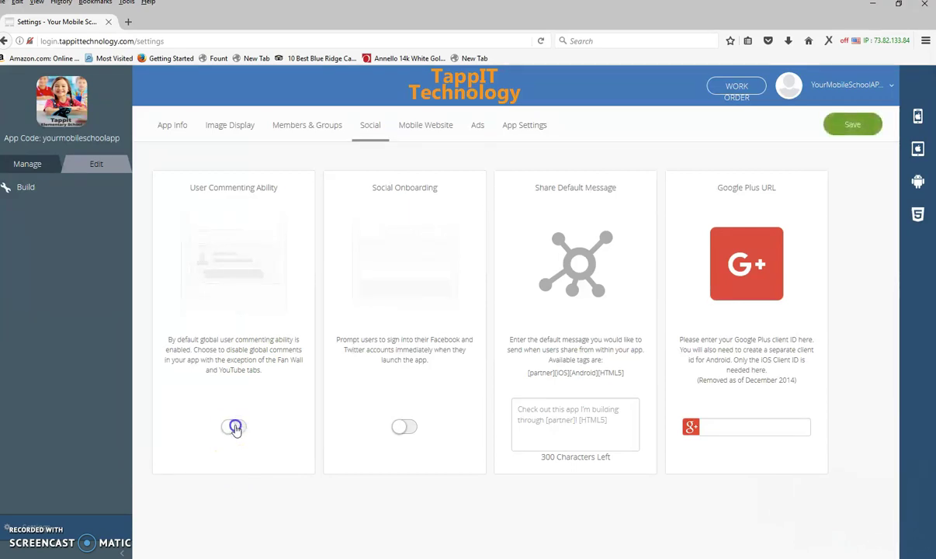
left_click(235, 429)
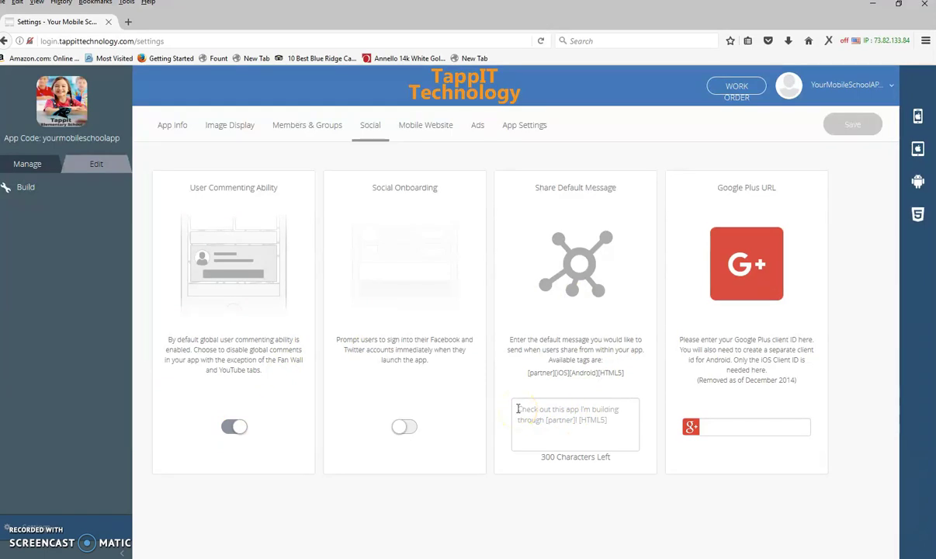
left_click(517, 408)
left_click(567, 449)
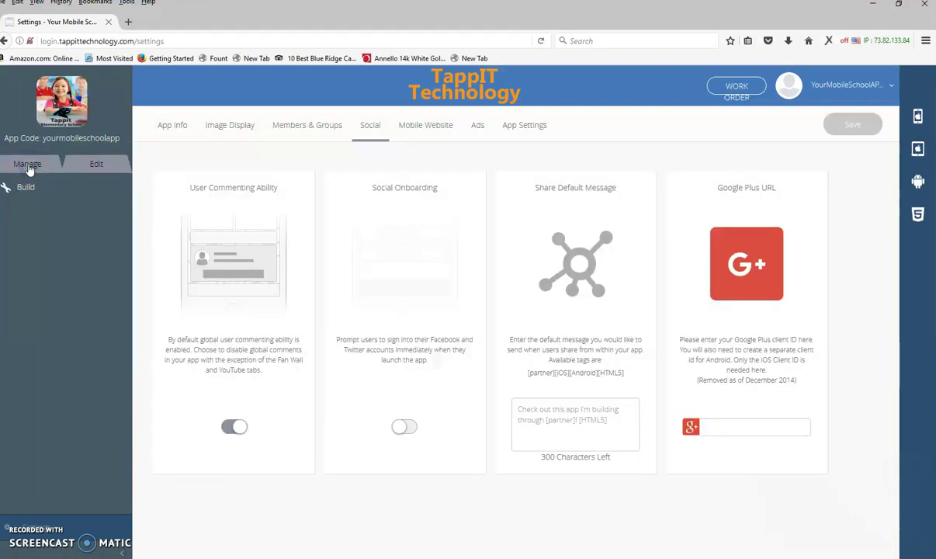
Go to Manage > Promote to show the share card with iOS, Android and HTML5 QR codes
left_click(29, 166)
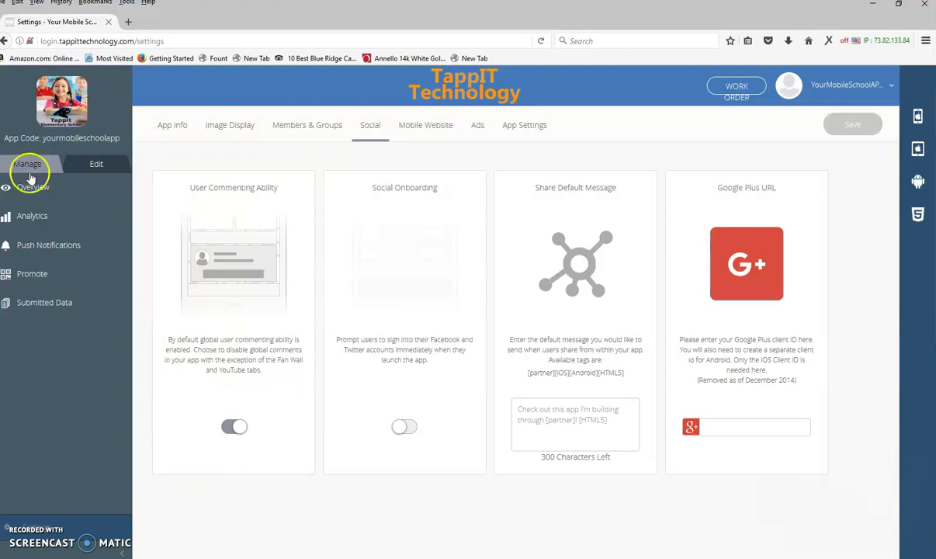
left_click(32, 273)
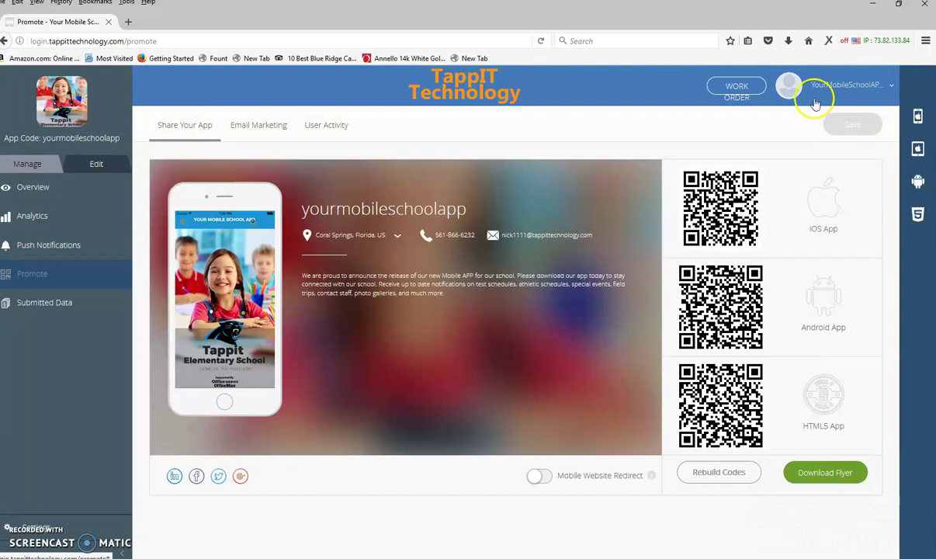
left_click(851, 86)
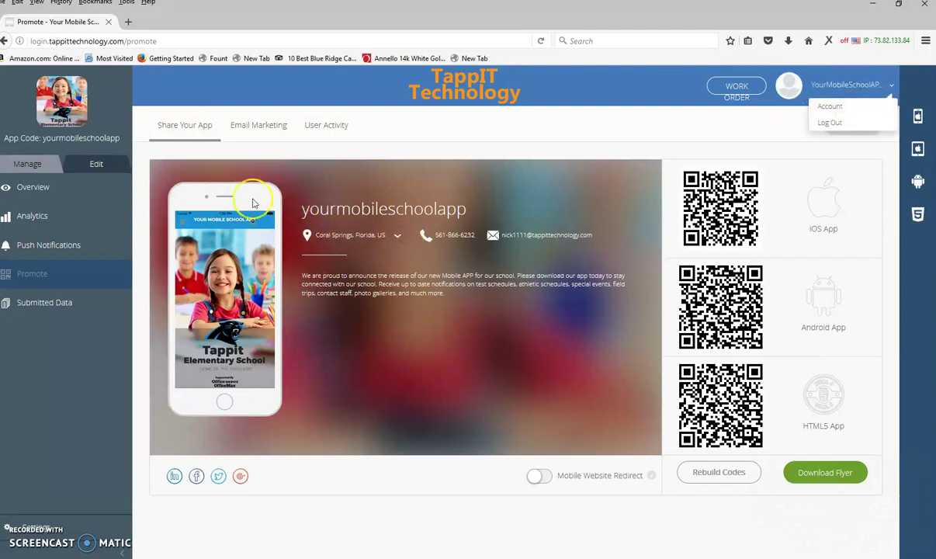
left_click(494, 403)
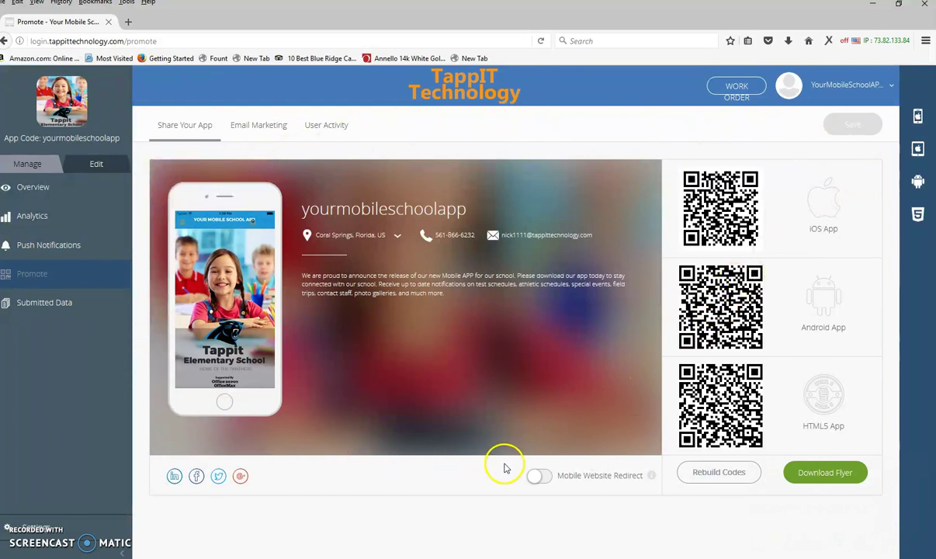
left_click(54, 167)
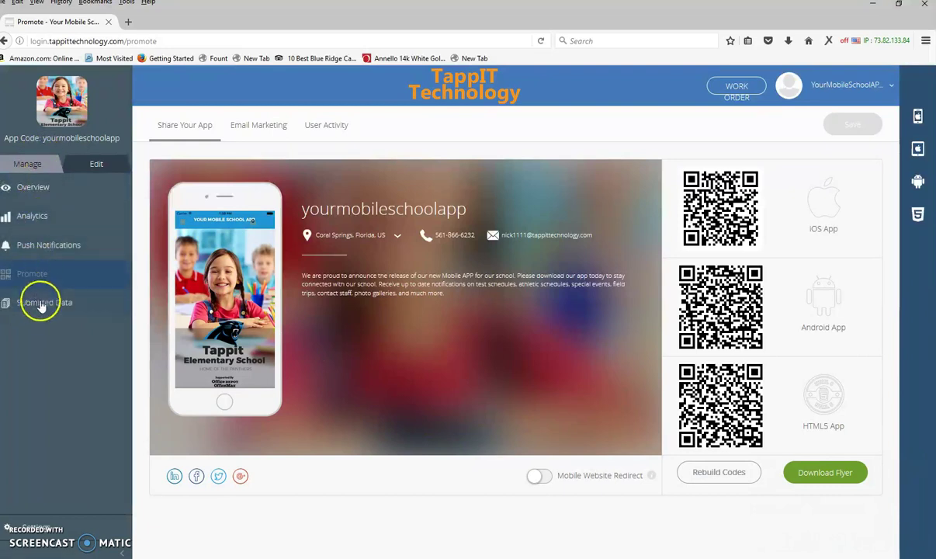